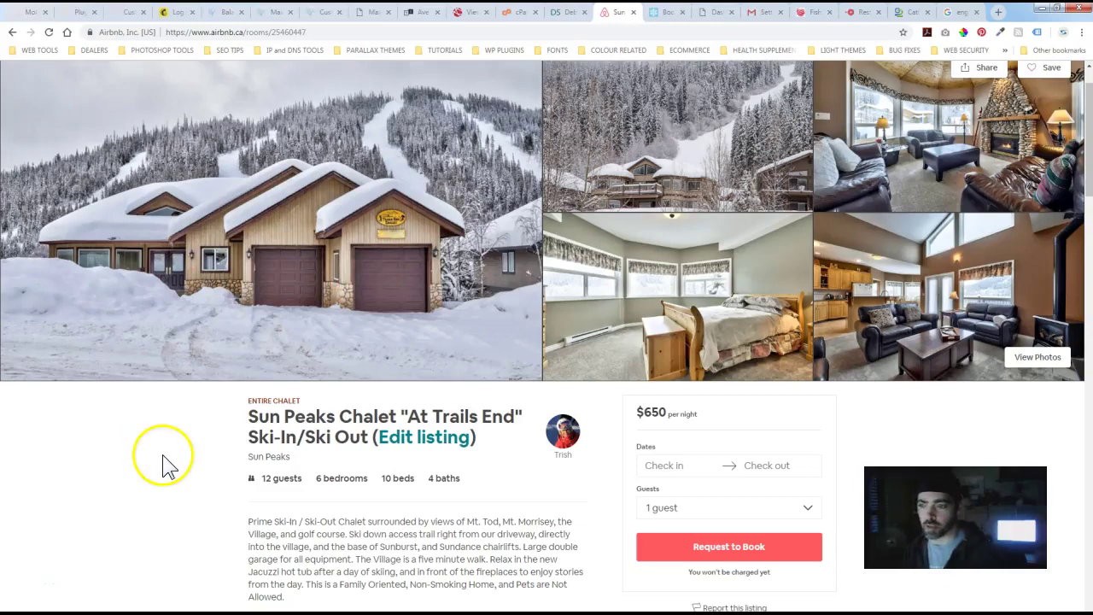
- Glance over the Sun Peaks Chalet Airbnb listing, then switch to sunpeakschalet.com/booking
left_click(152, 490)
scroll(153, 499, "up", 1)
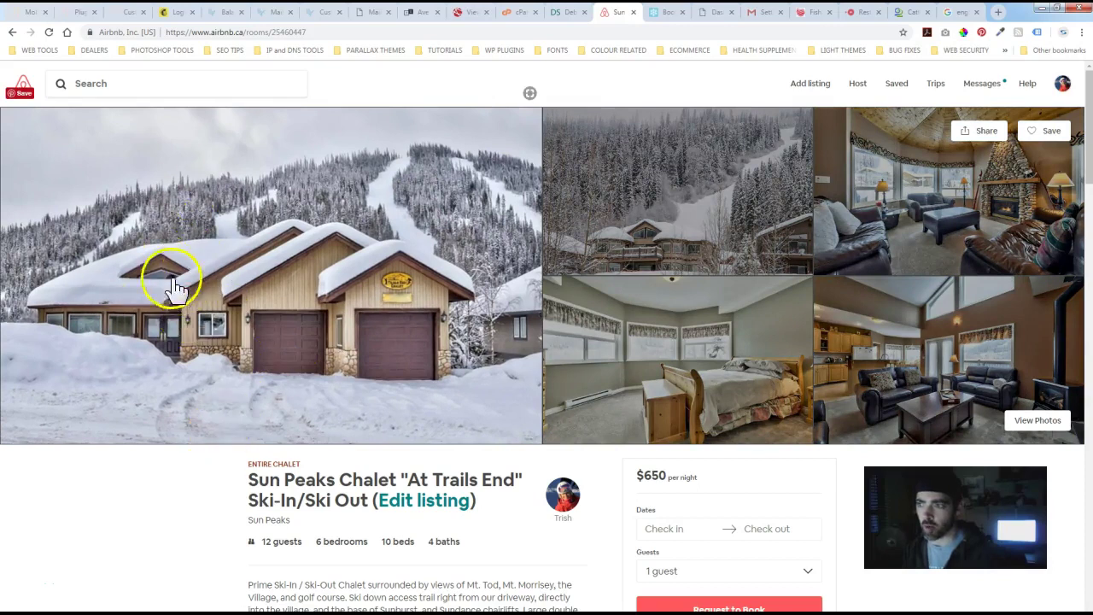
scroll(163, 406, "down", 4)
scroll(163, 407, "up", 2)
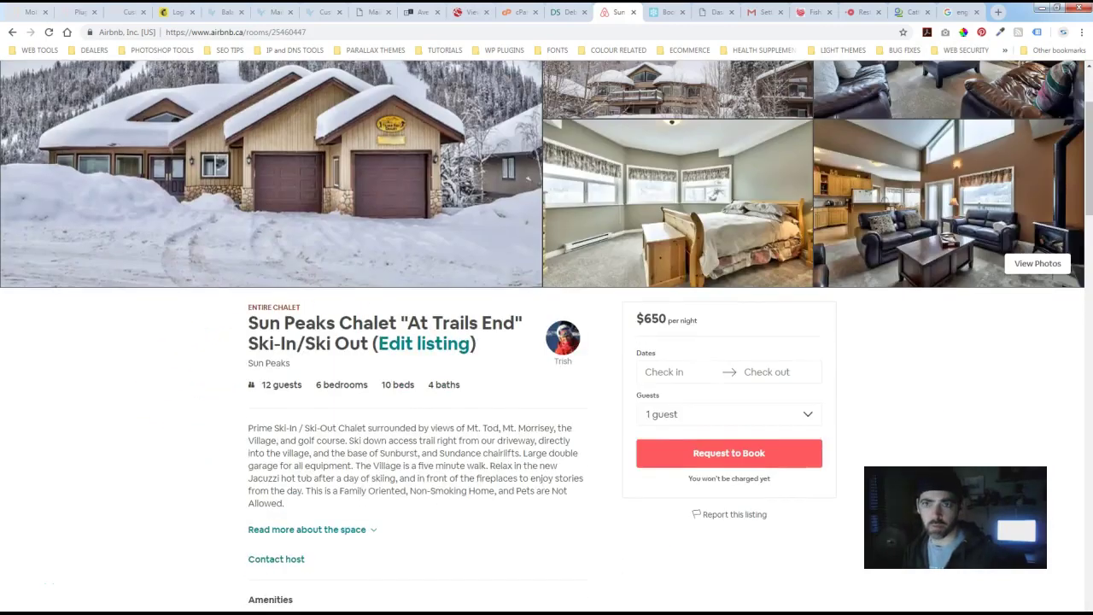
left_click(659, 13)
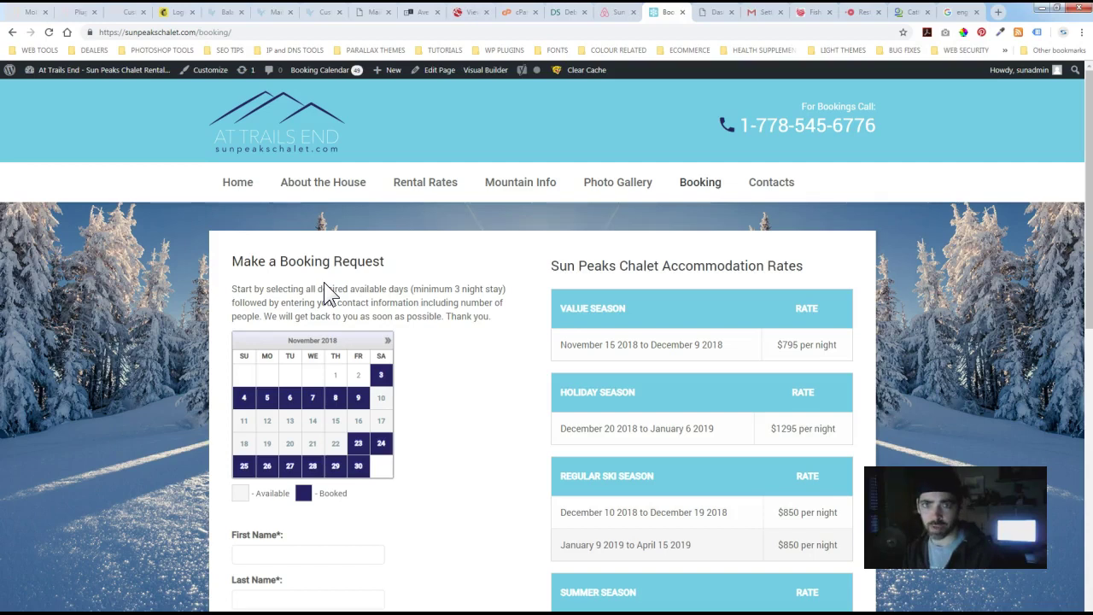
- Look over the Booking page's November 2018 calendar, booking form and $795–$1295 seasonal rates
left_click(187, 271)
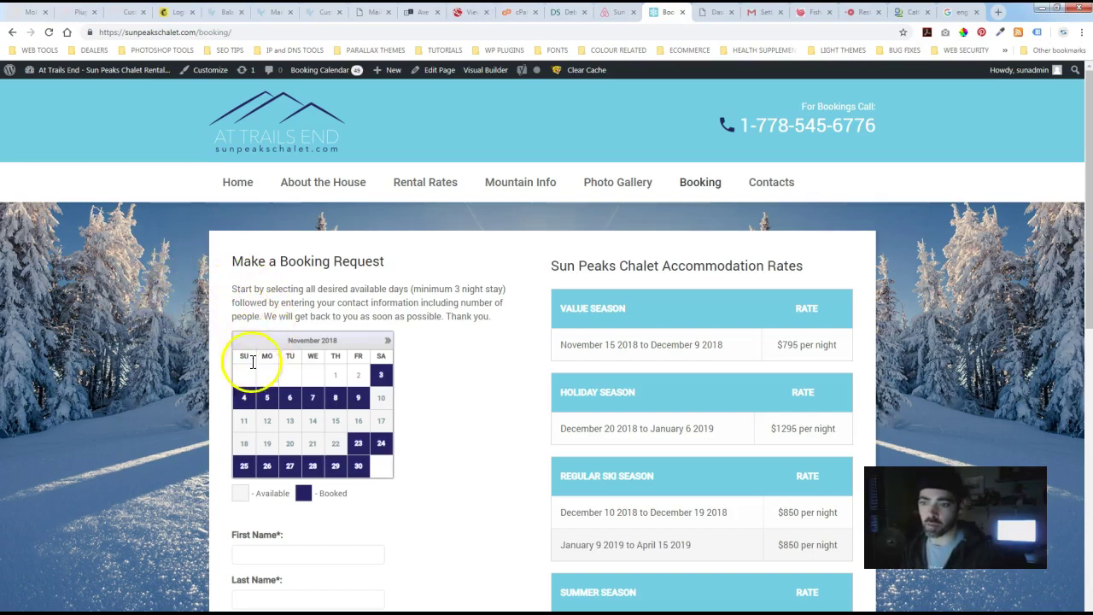
scroll(234, 414, "down", 2)
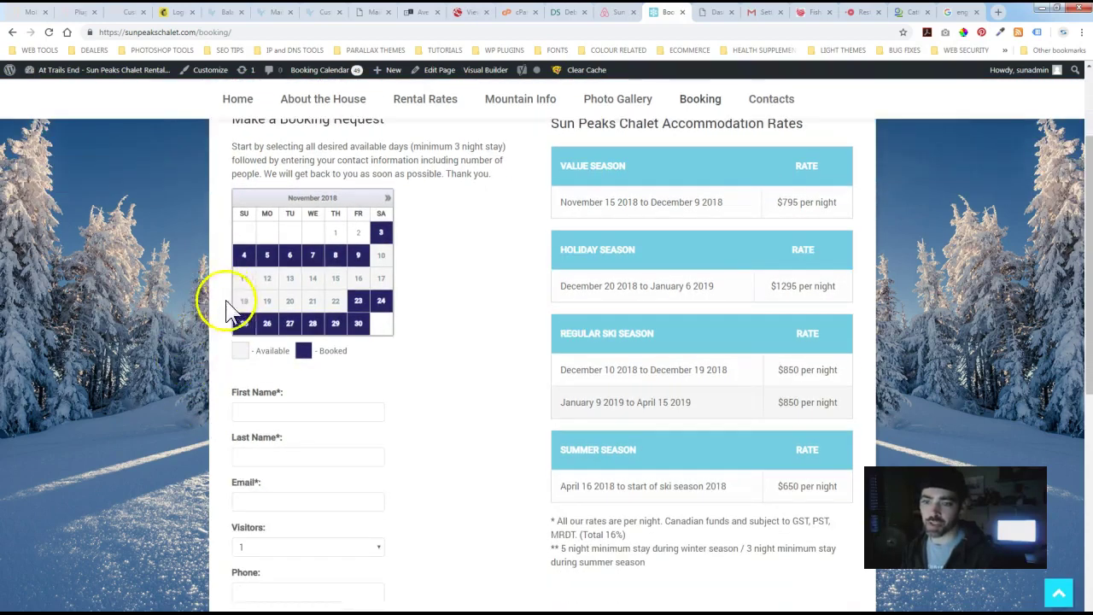
scroll(205, 327, "down", 1)
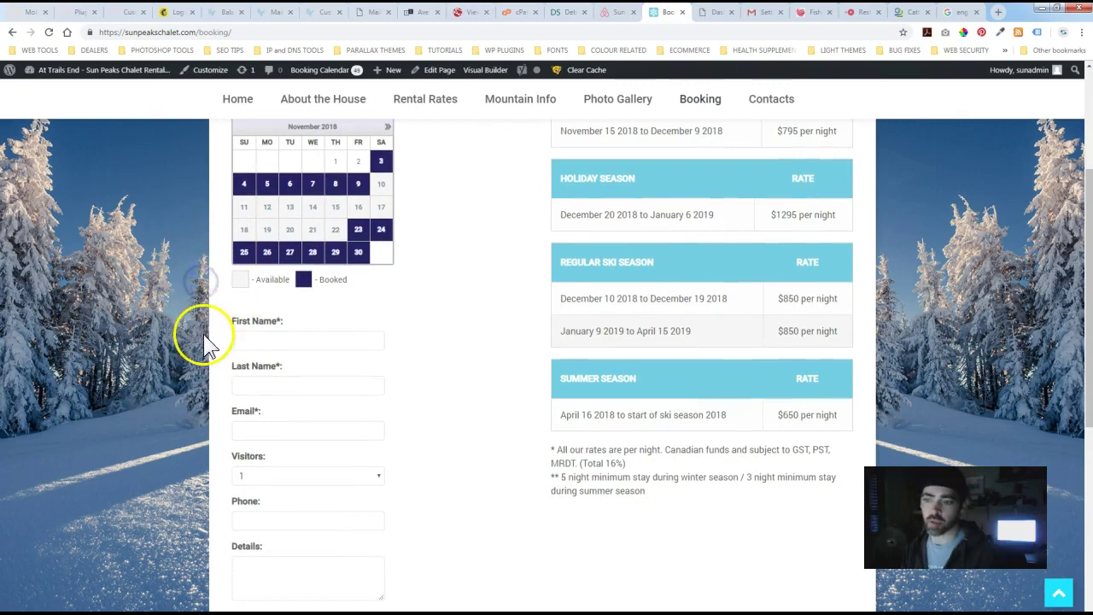
scroll(251, 312, "up", 2)
scroll(173, 332, "up", 1)
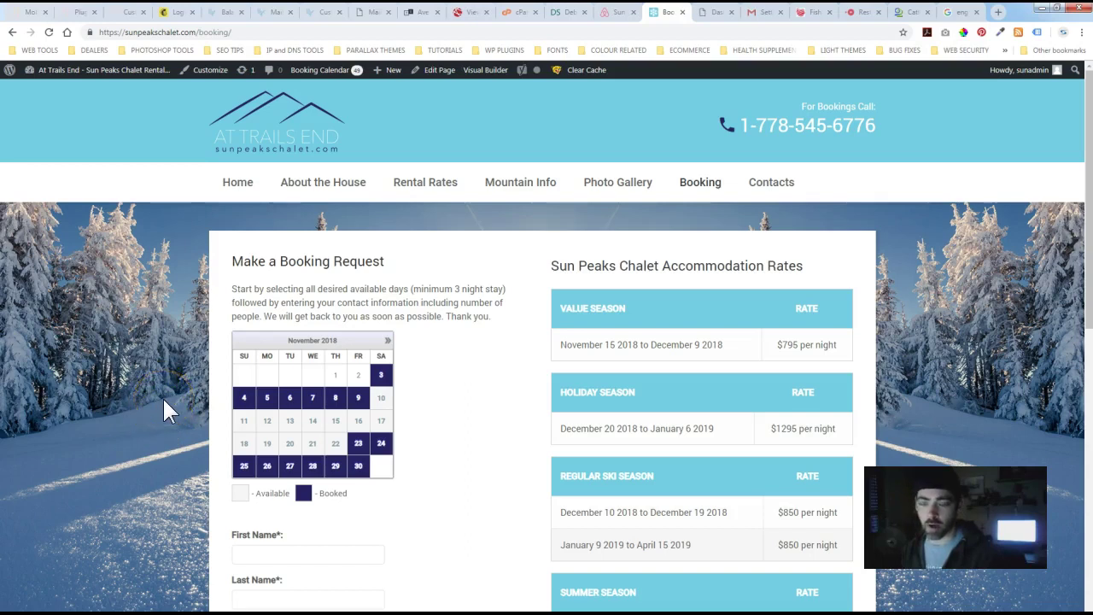
left_click(172, 333)
left_click(165, 337)
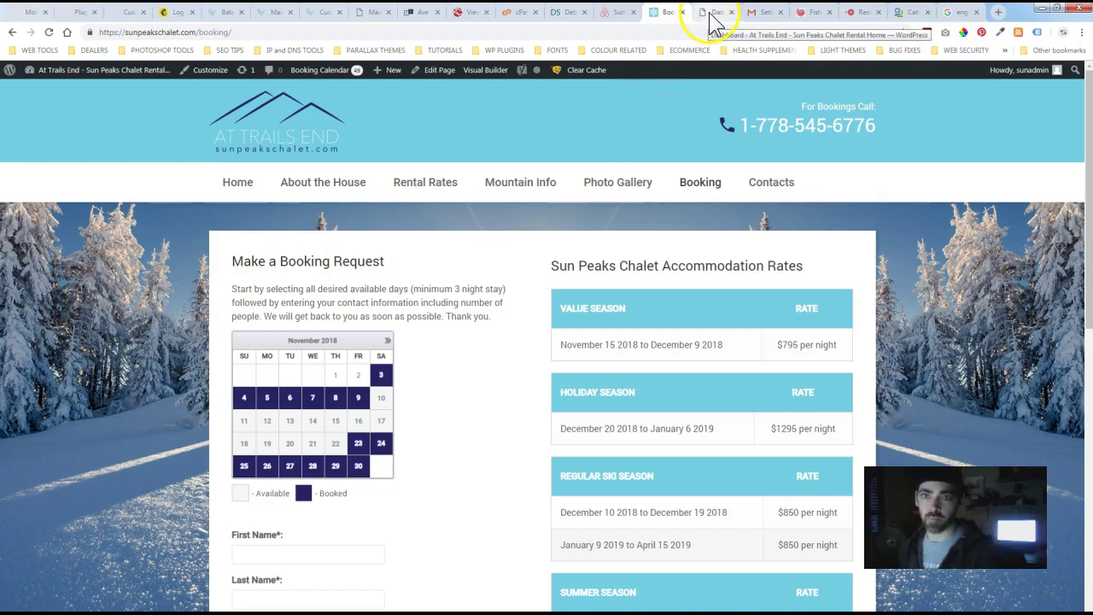
- Back on the Airbnb listing, check its Availability, then open the listing editor via Host > Listing
left_click(615, 12)
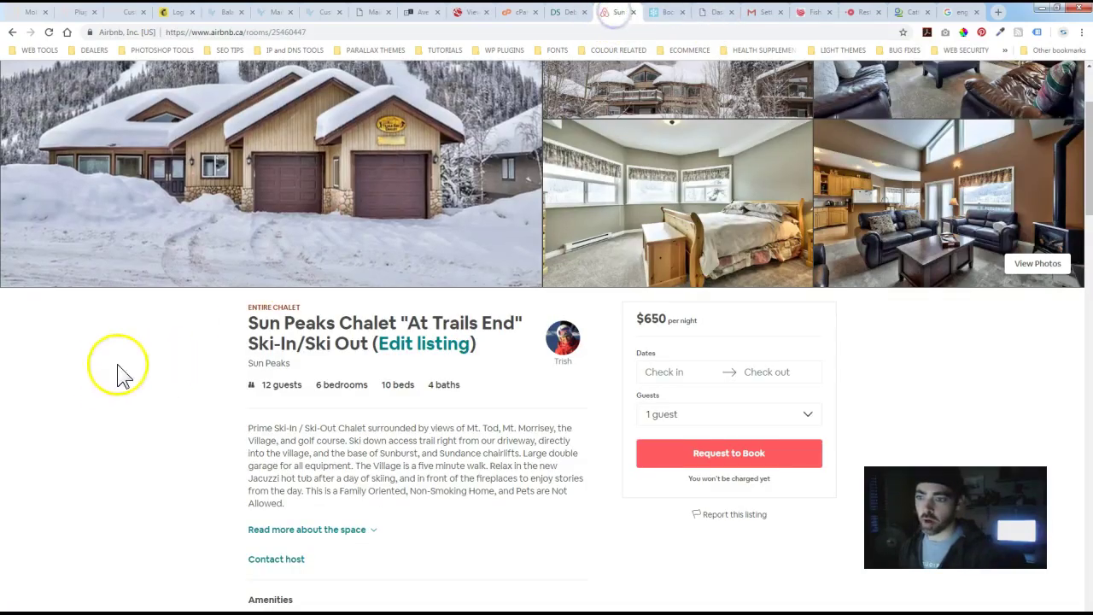
scroll(219, 393, "down", 12)
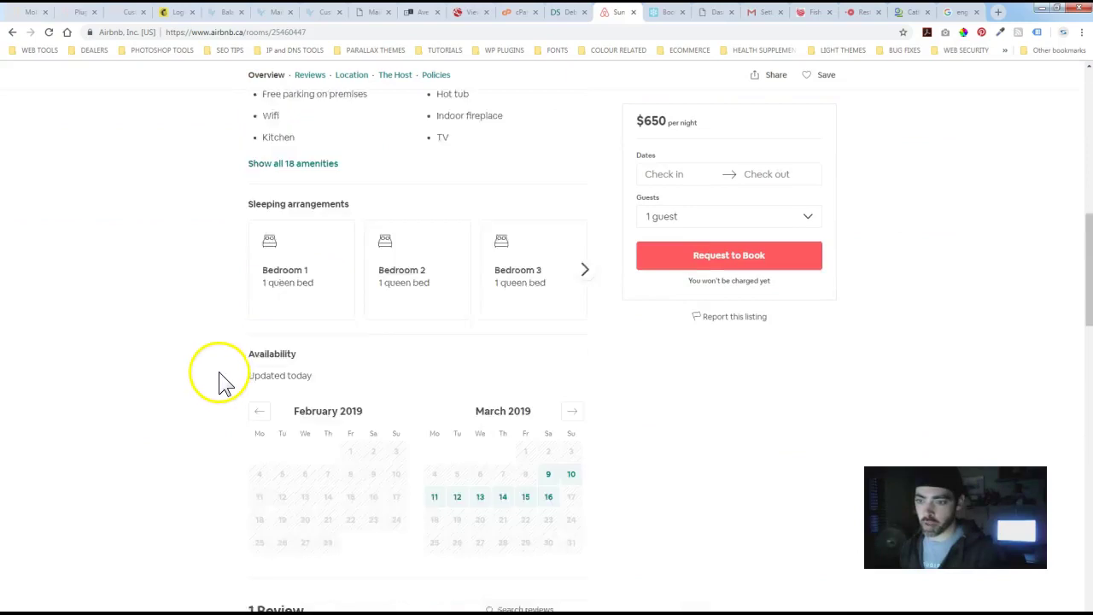
scroll(273, 390, "down", 1)
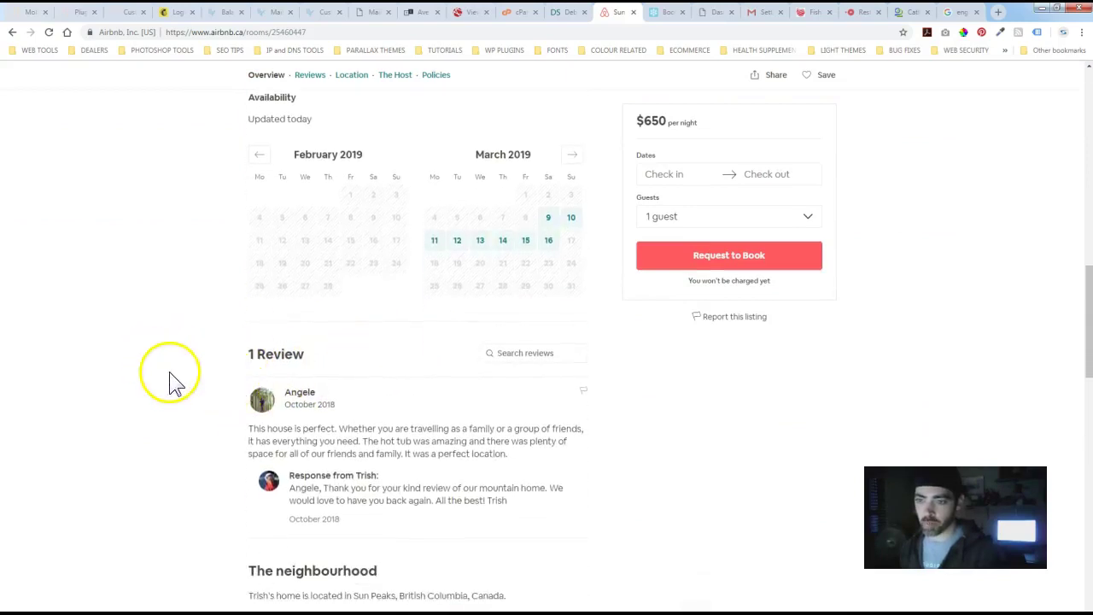
scroll(184, 386, "up", 1)
scroll(186, 389, "up", 12)
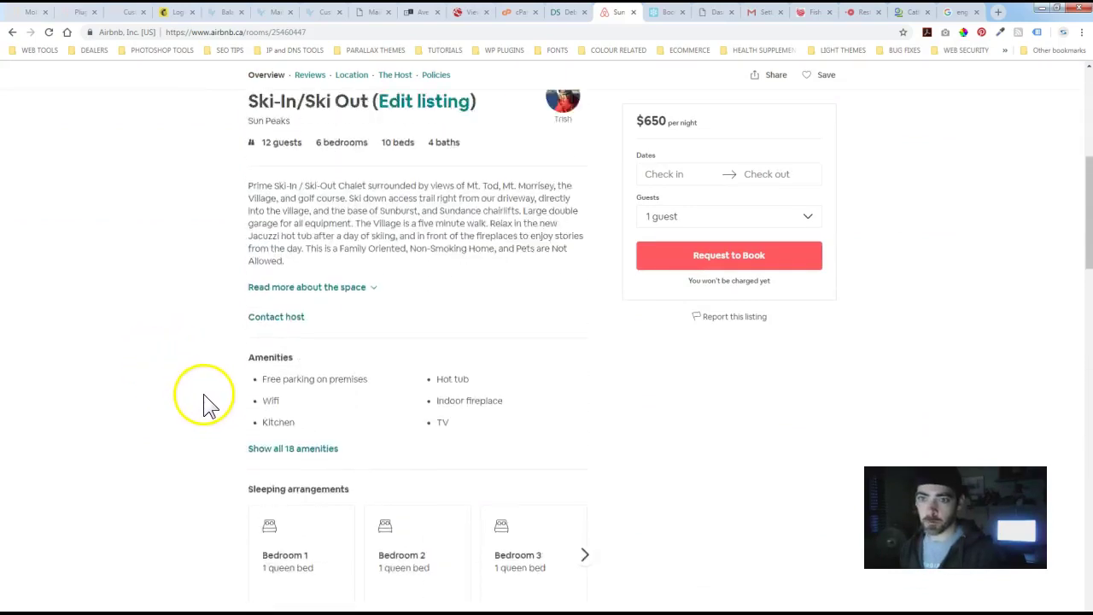
scroll(210, 408, "up", 1)
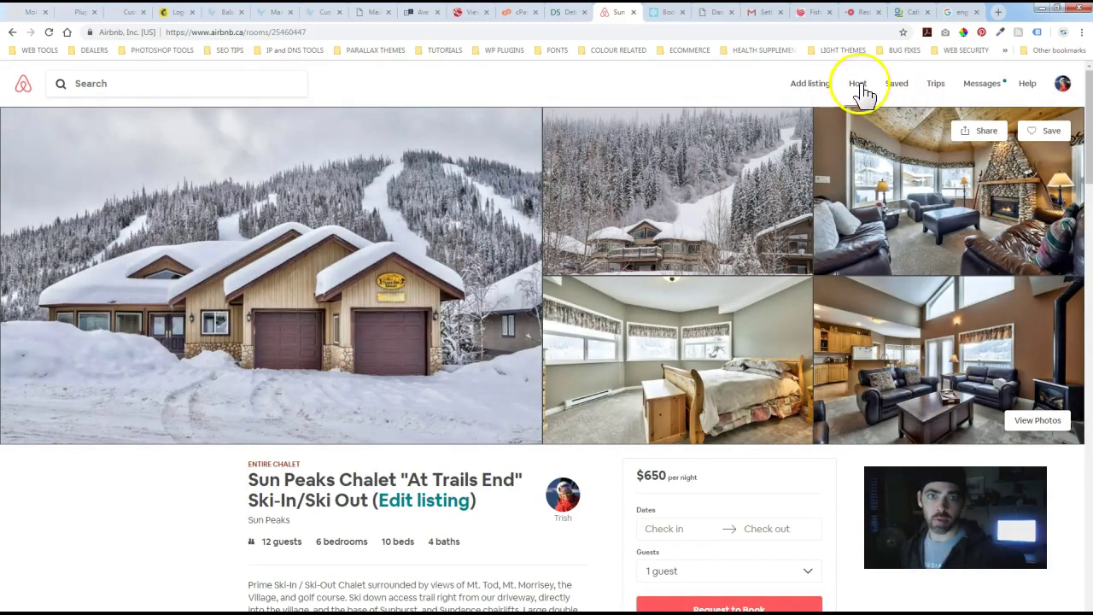
left_click(864, 88)
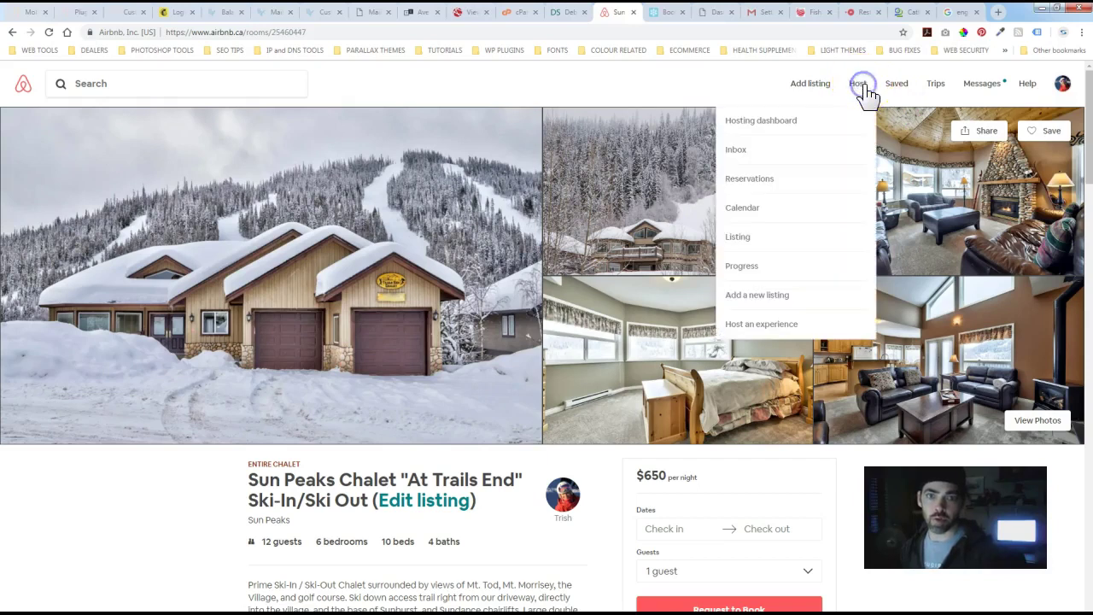
left_click(742, 239)
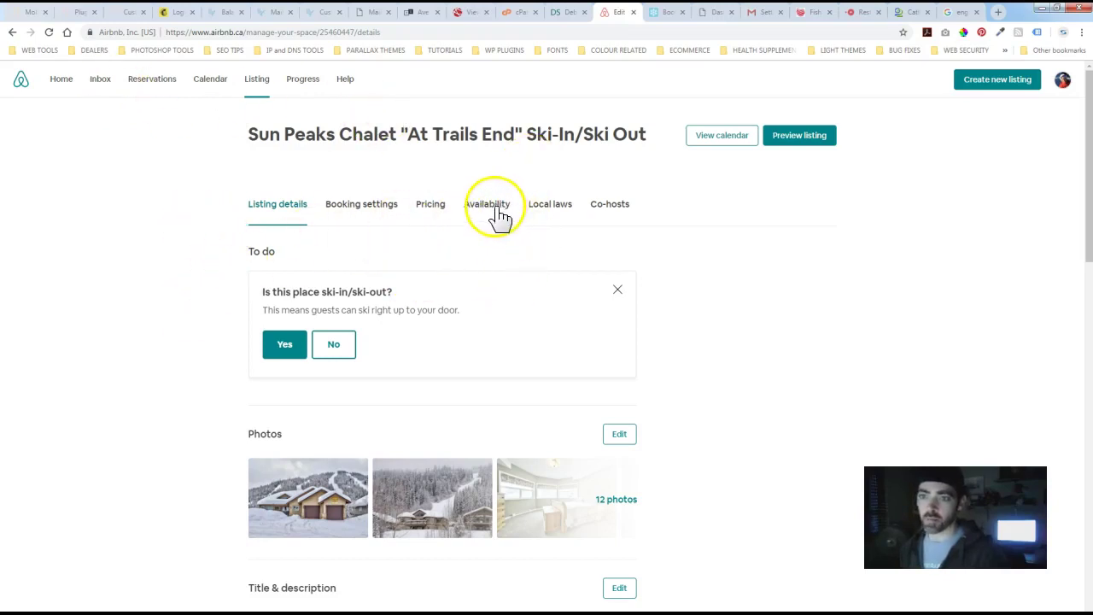
- Open the listing's Availability settings and bring the Sync calendars section into view
left_click(495, 205)
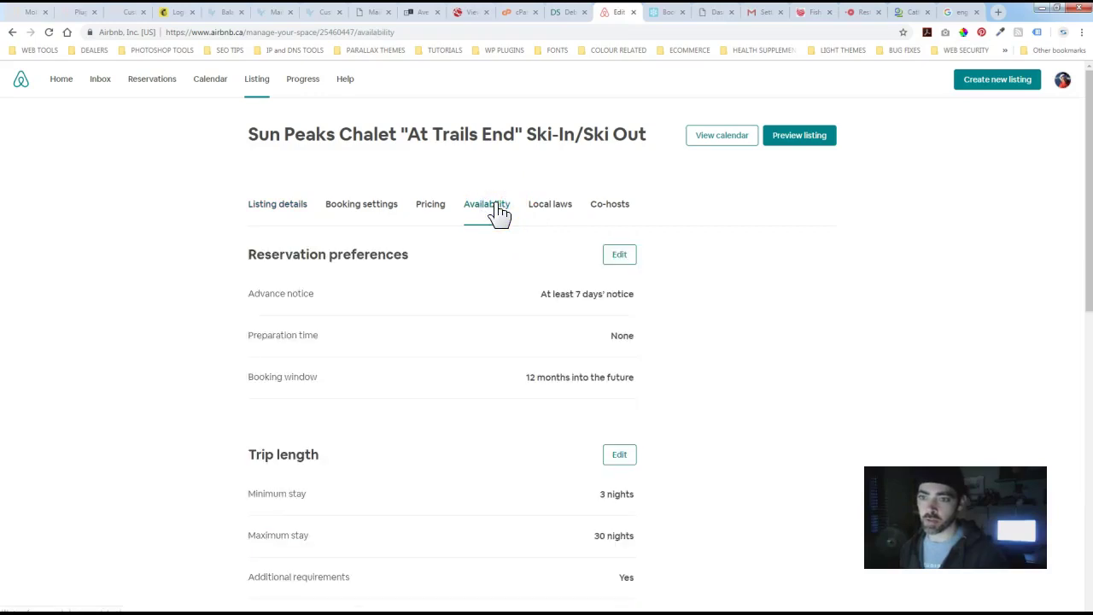
scroll(176, 402, "down", 3)
scroll(176, 402, "down", 3)
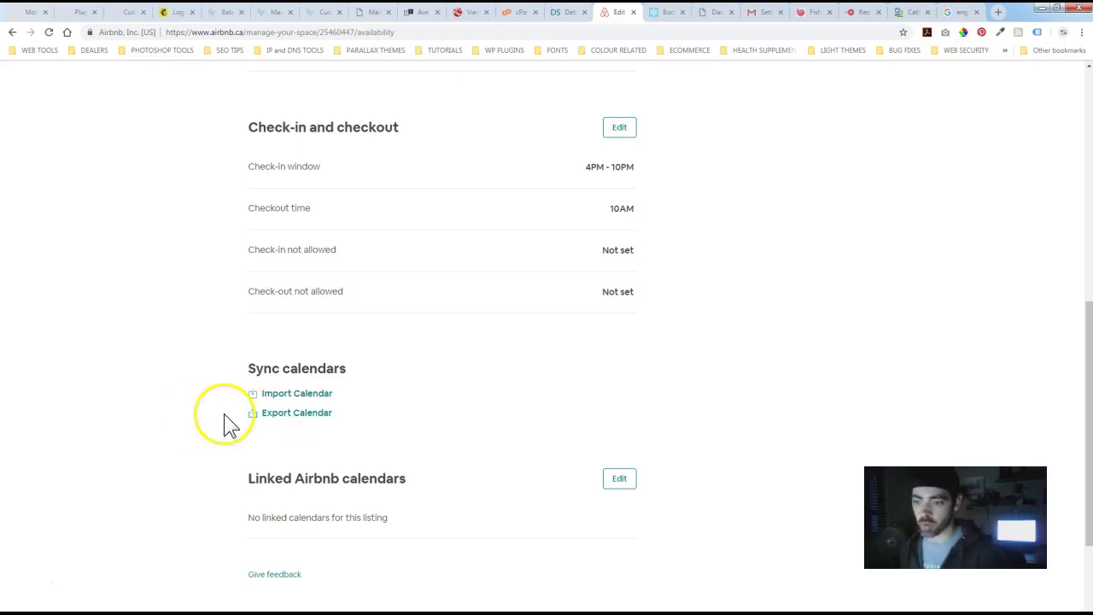
- Copy the listing's iCal link from the Export Calendar dialog and close the dialog
left_click(293, 416)
left_click(514, 366)
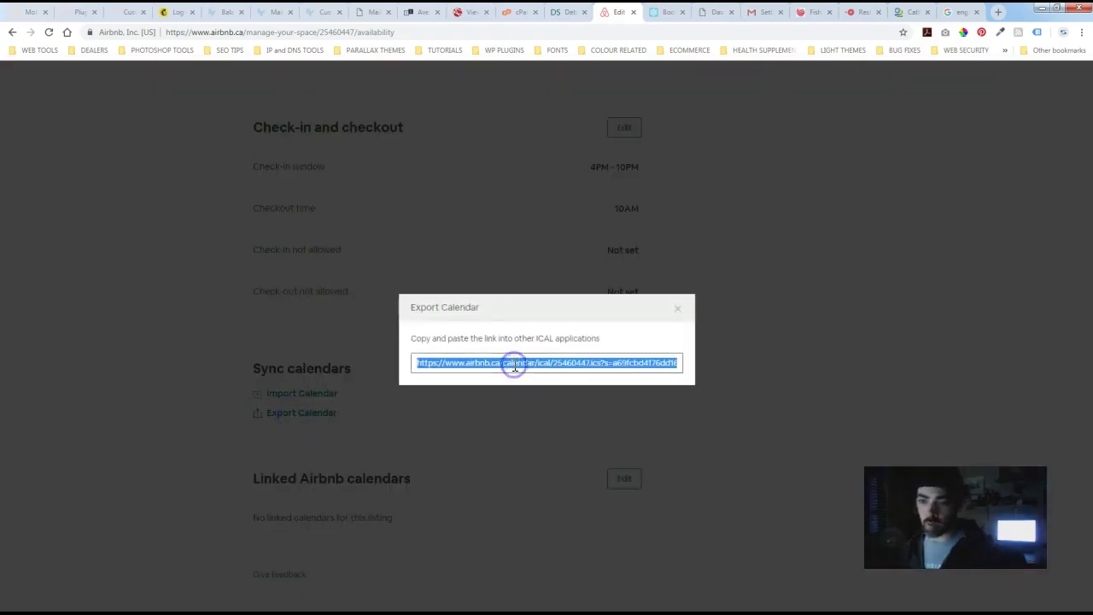
left_click(102, 295)
- Glance at the chalet booking page, then switch to the WordPress dashboard
left_click(663, 14)
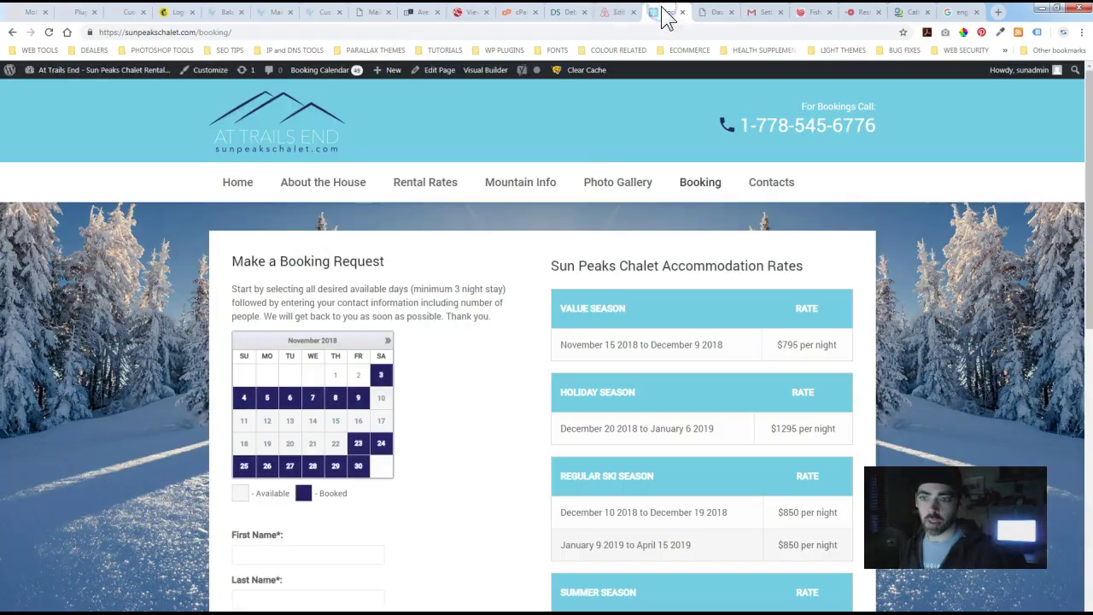
scroll(194, 400, "down", 2)
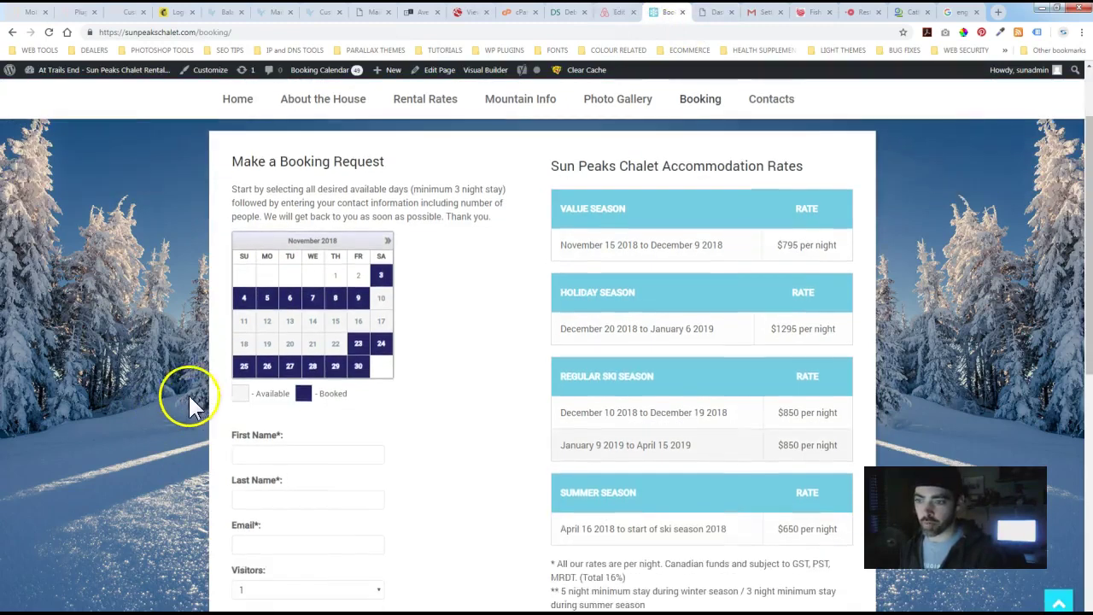
scroll(194, 399, "up", 1)
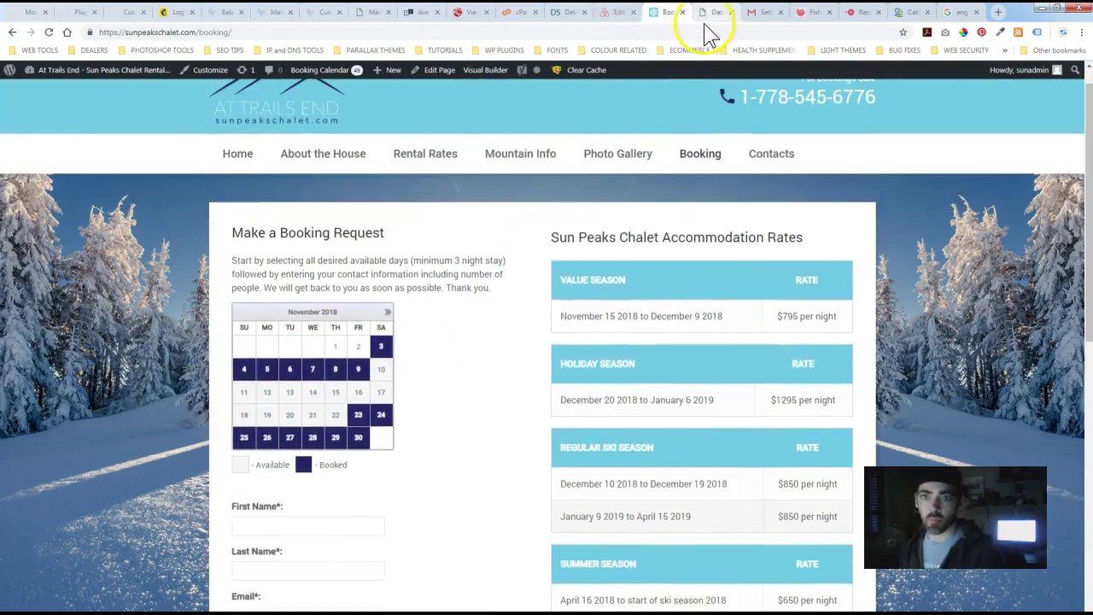
left_click(713, 11)
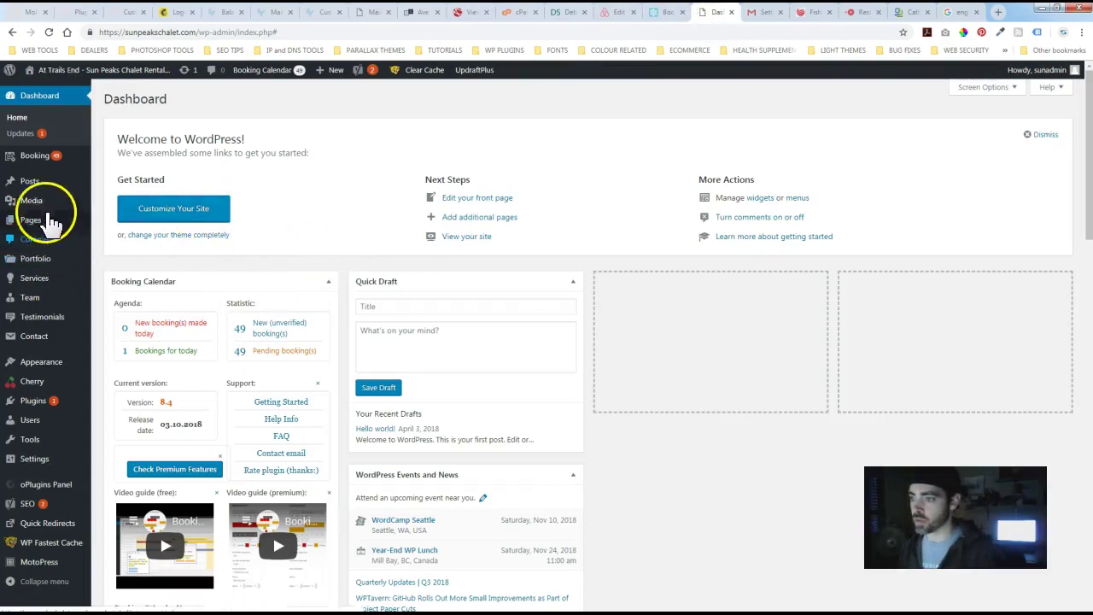
- Go through Booking > Bookings and Booking > Settings to reach the Sync tab
mouse_move(30, 155)
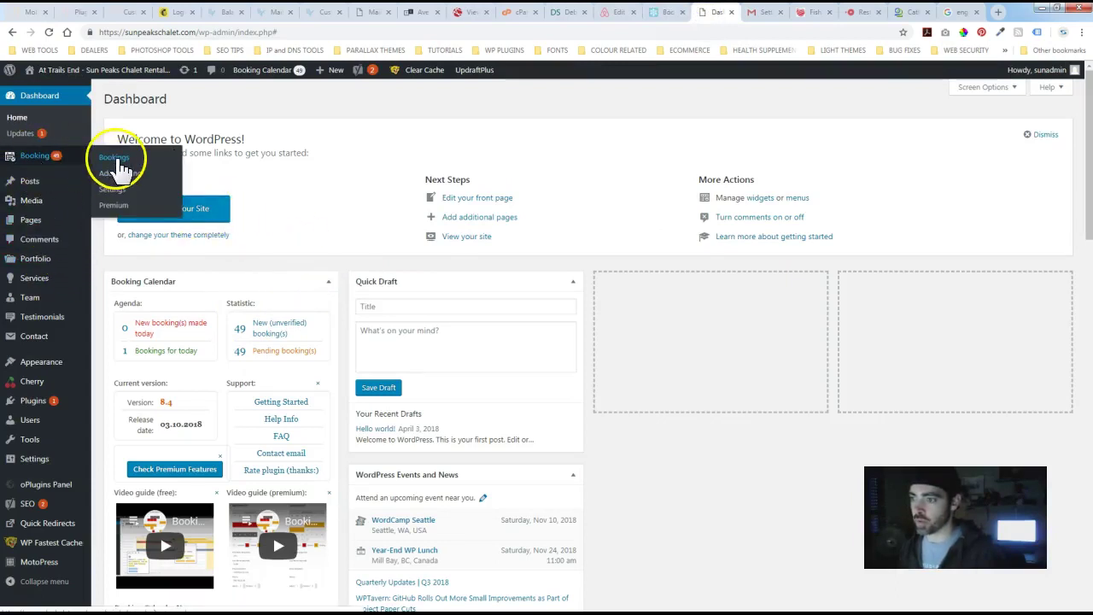
left_click(115, 159)
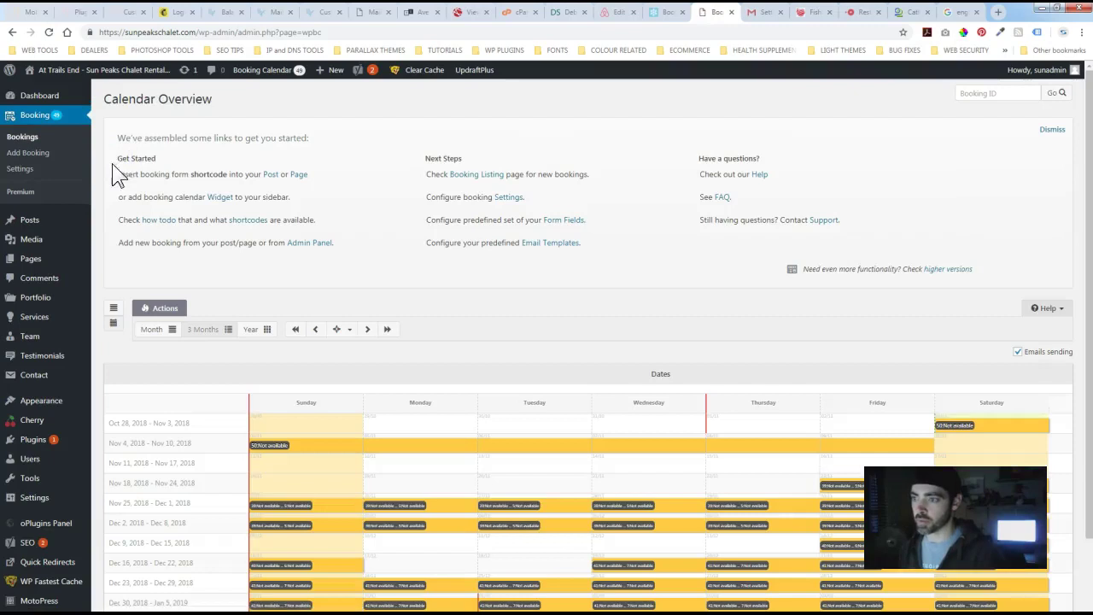
left_click(19, 169)
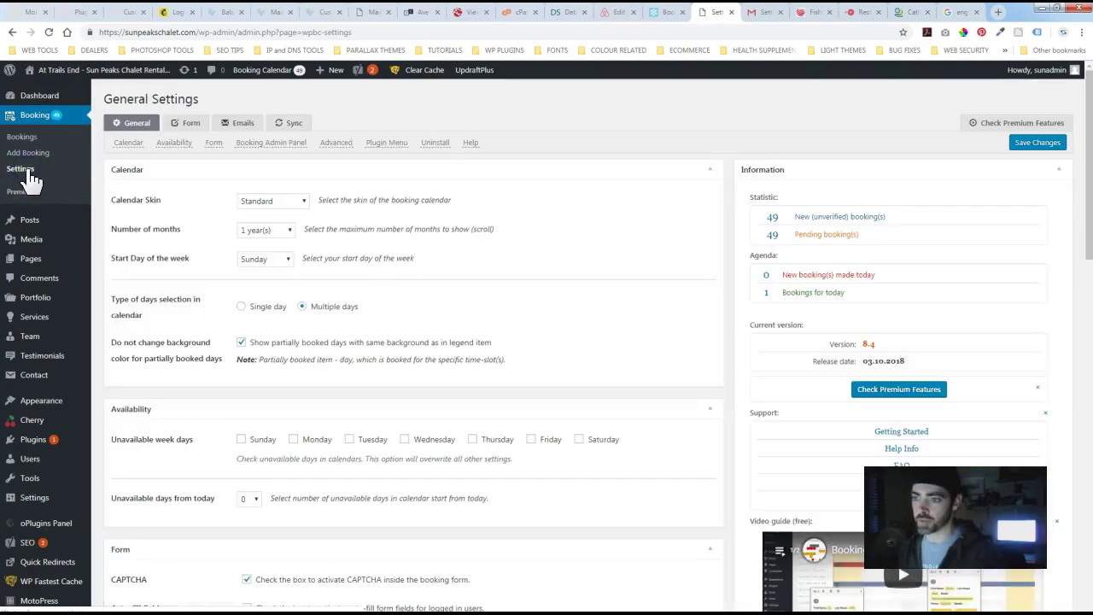
left_click(292, 126)
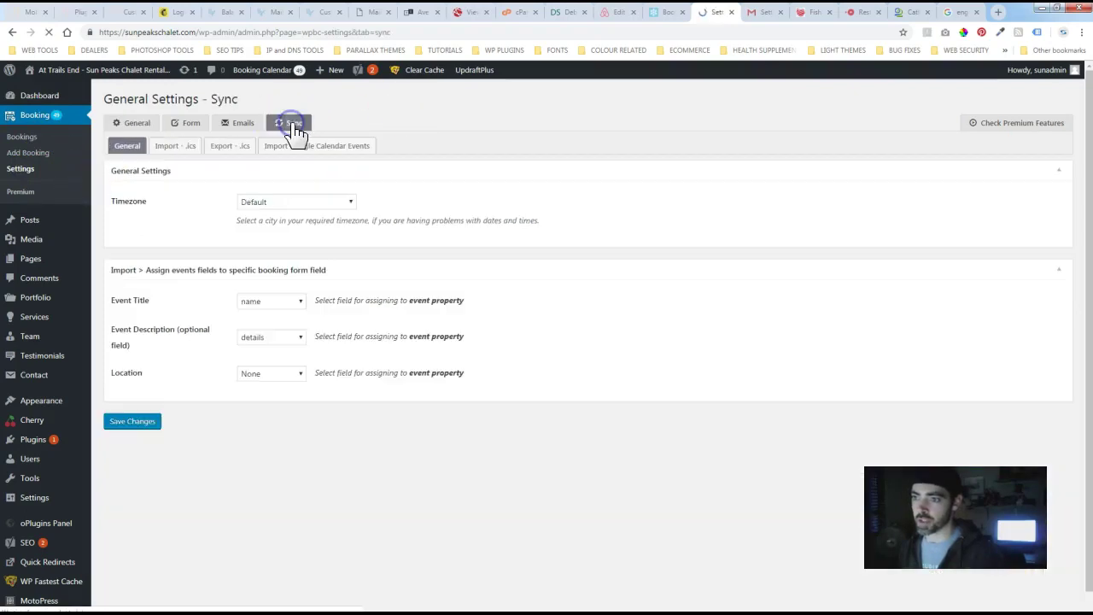
- Paste the Airbnb iCal link into the Import - .ics feed URL field and run the import
left_click(184, 150)
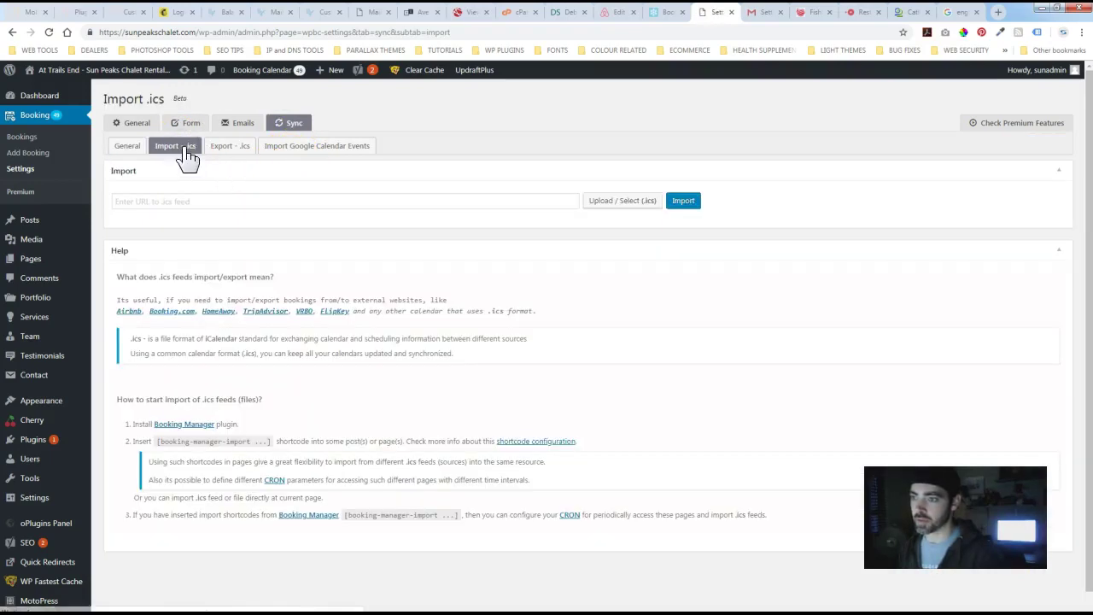
left_click(153, 203)
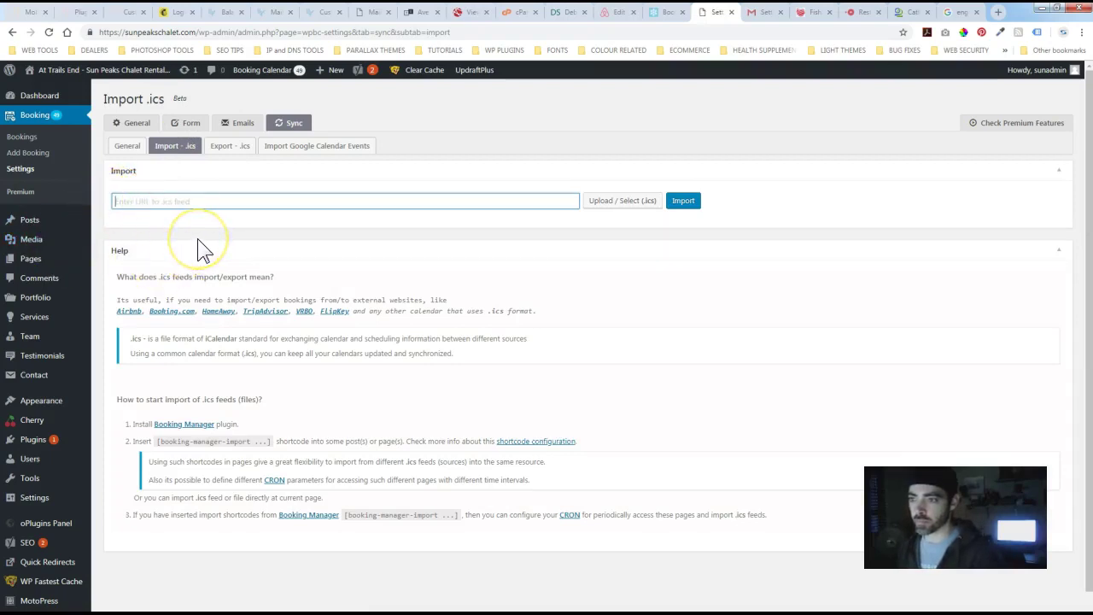
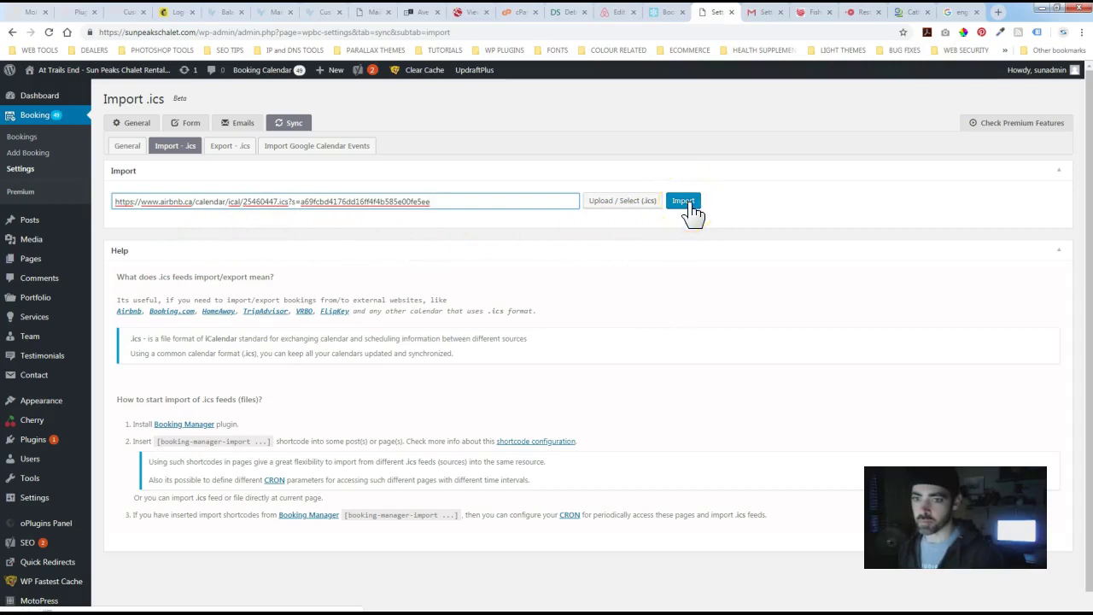
left_click(692, 205)
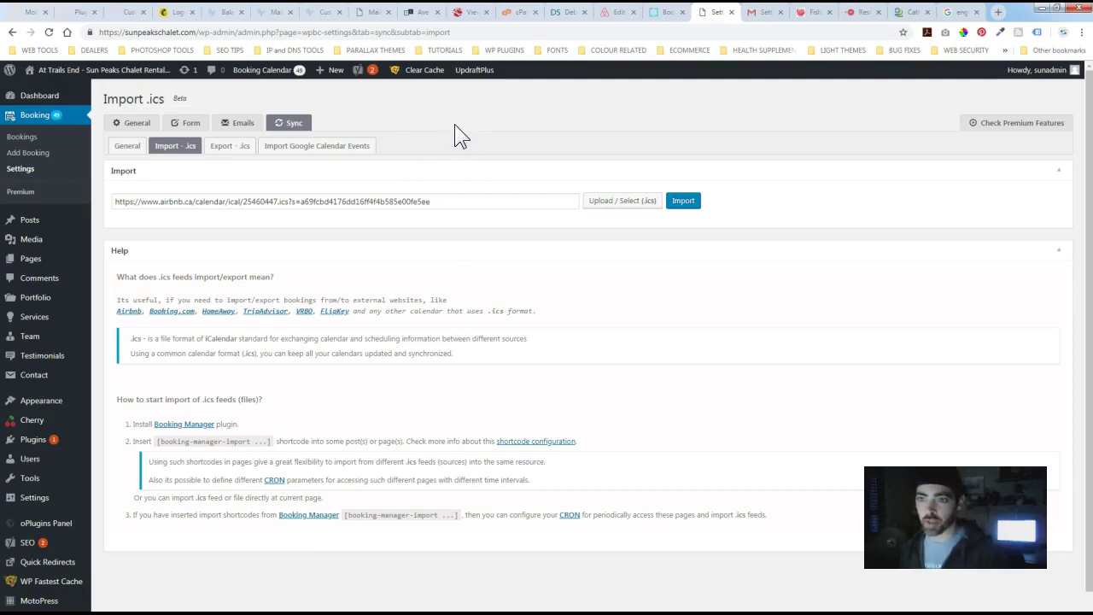
- Confirm the November 2018 calendar now shows the 3rd–9th and 23rd–30th as booked
left_click(660, 15)
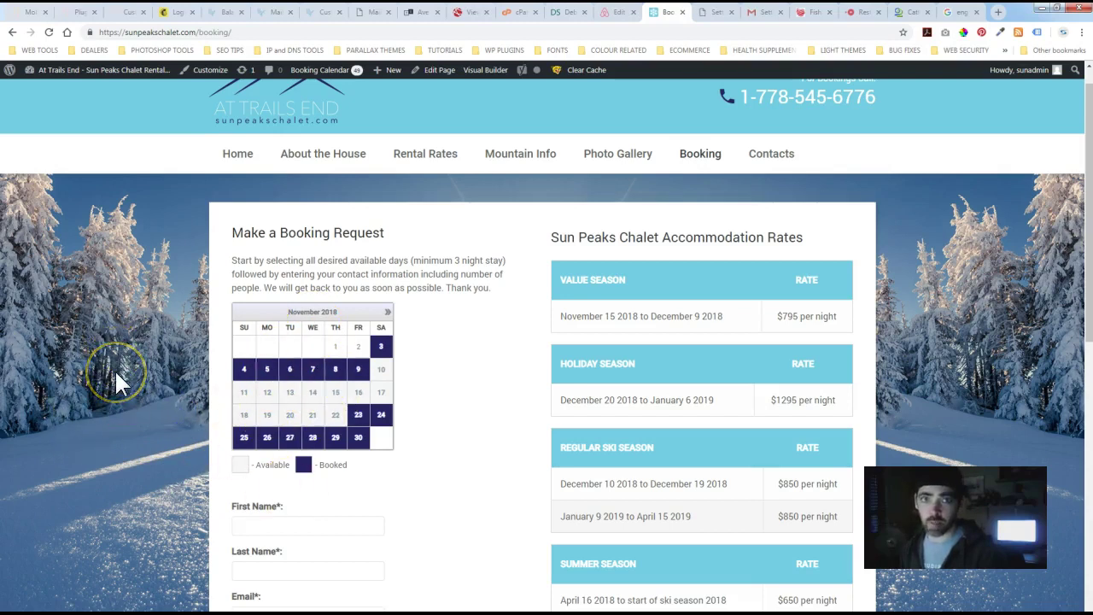
left_click(137, 347)
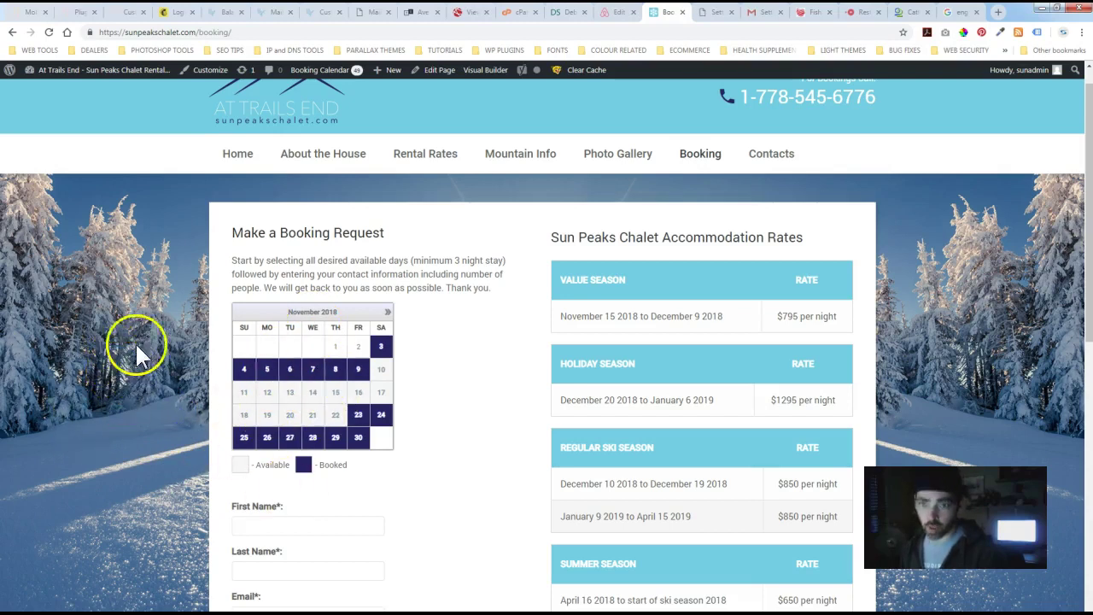
left_click(168, 291)
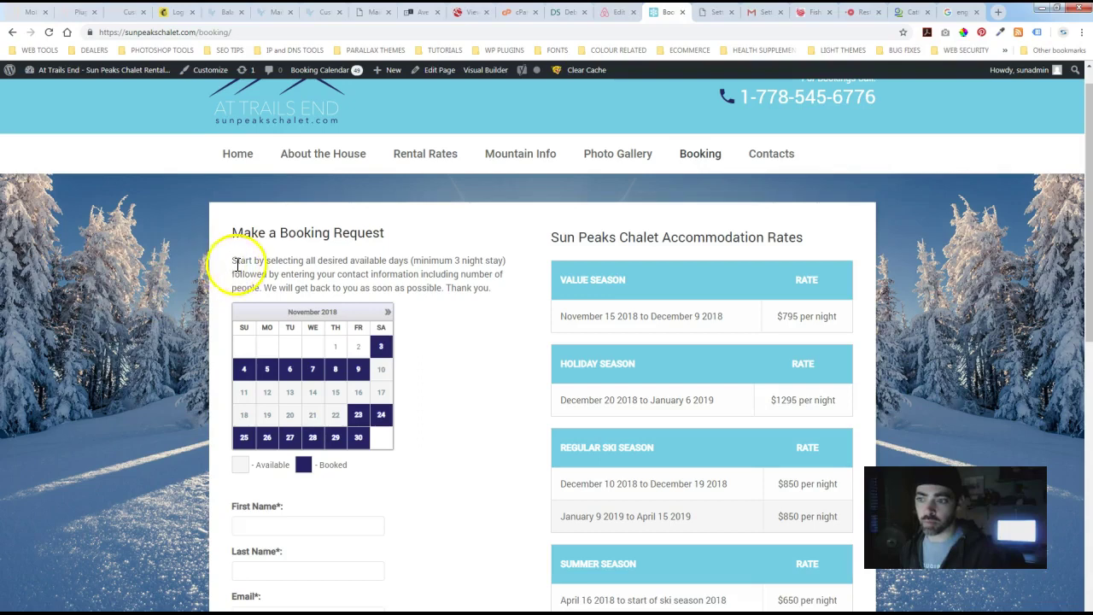